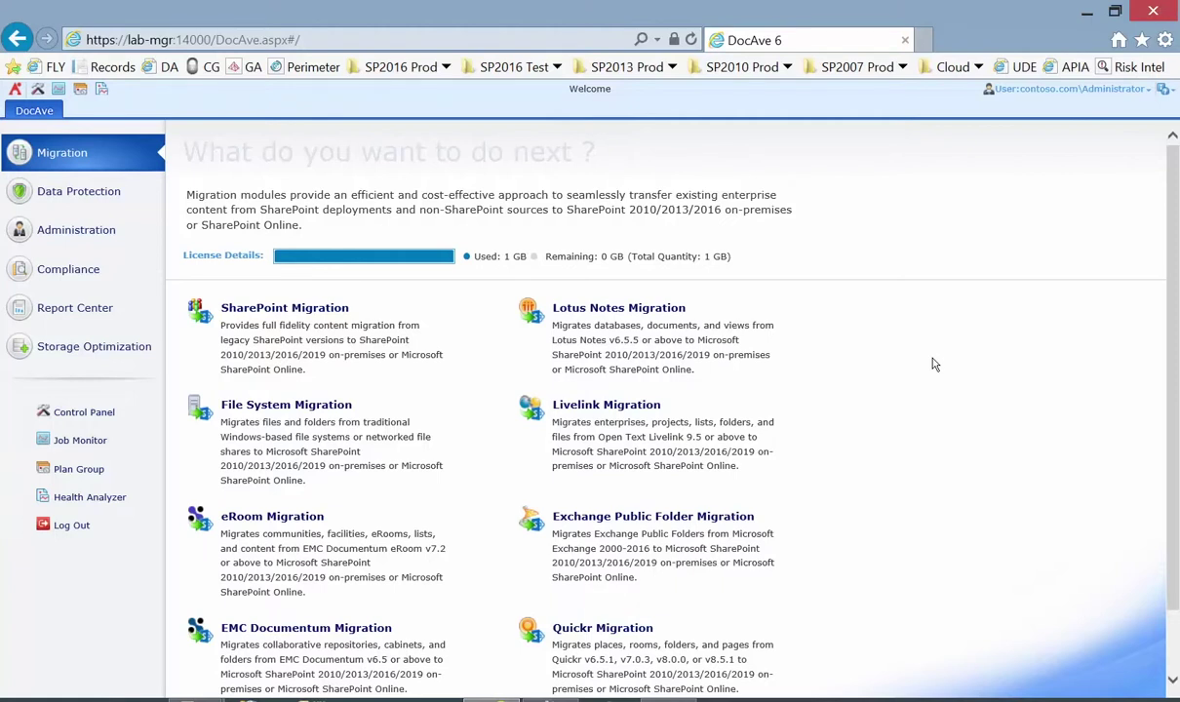
Step: Create a Health Analyzer profile named "Scan All" with the description "Verify all services and conditions"
{"action": "left_click", "coordinate": [101, 91]}
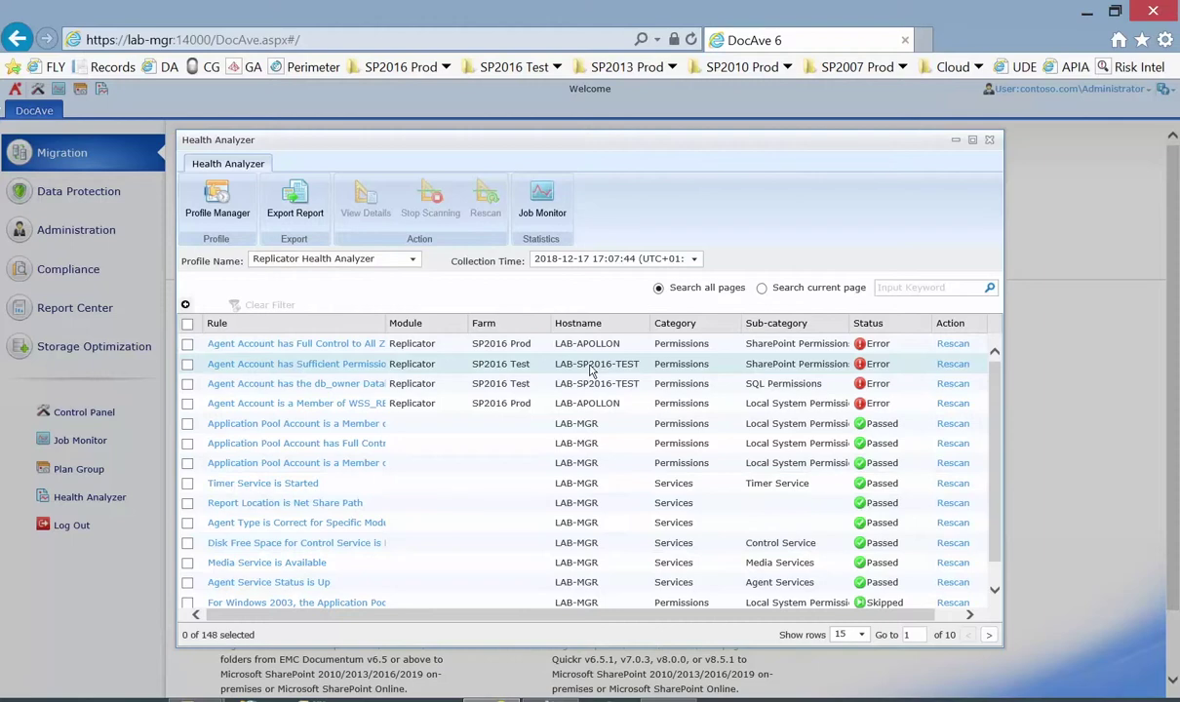
{"action": "left_click", "coordinate": [232, 227]}
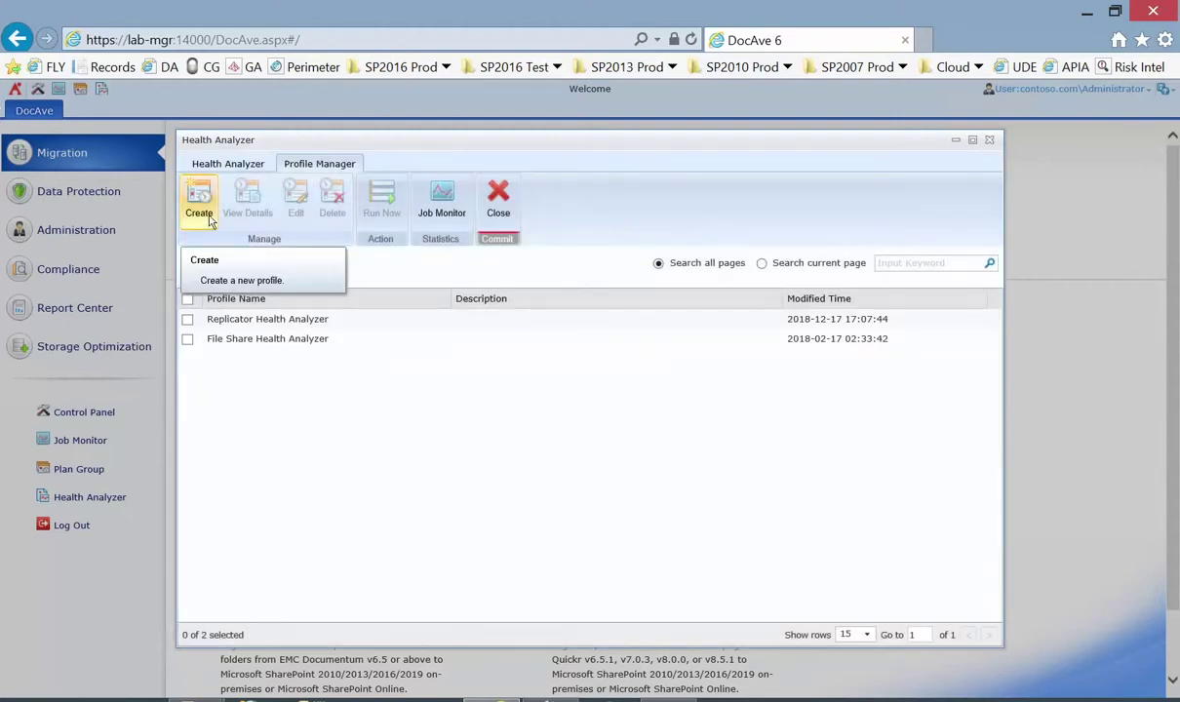
{"action": "left_click", "coordinate": [200, 205]}
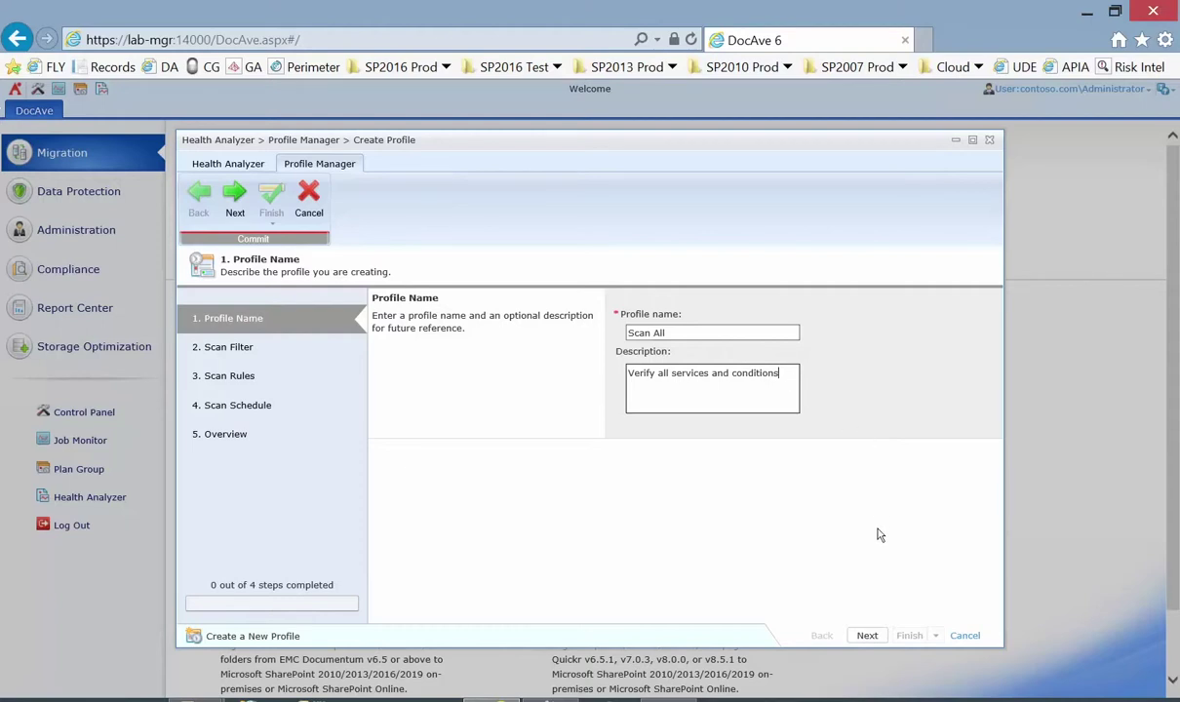
{"action": "left_click", "coordinate": [866, 635]}
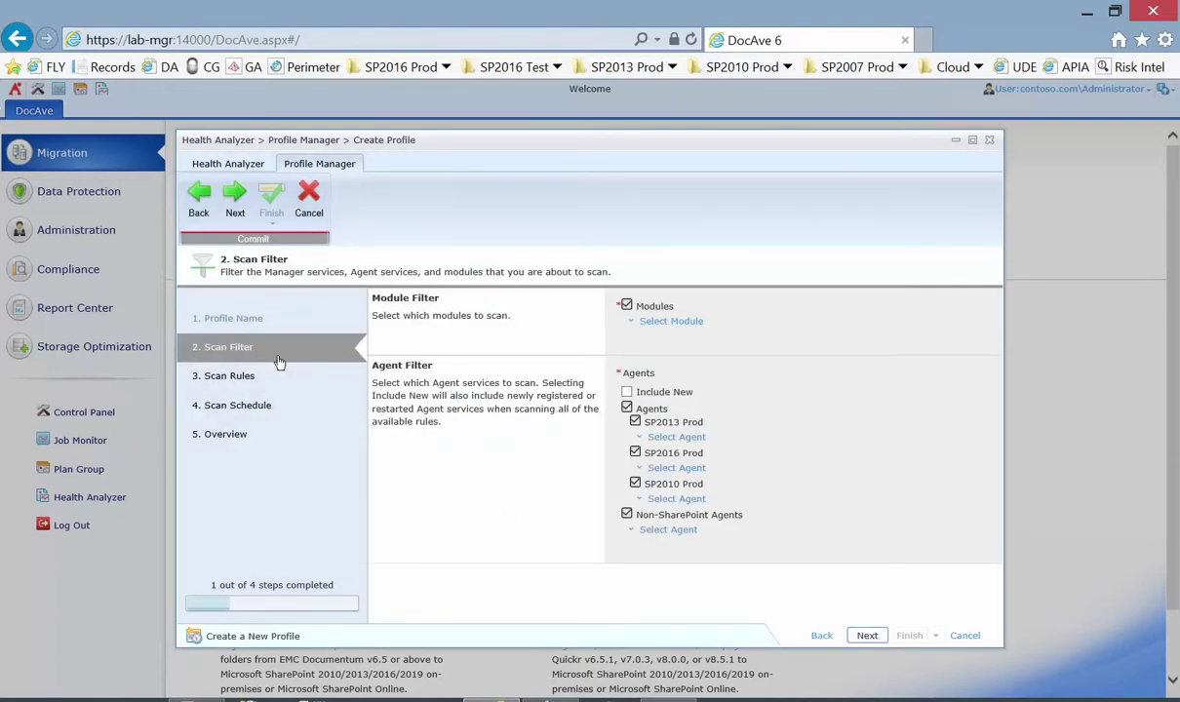
Step: Examine the full list of modules covered by the profile's module filter
{"action": "left_click", "coordinate": [673, 321]}
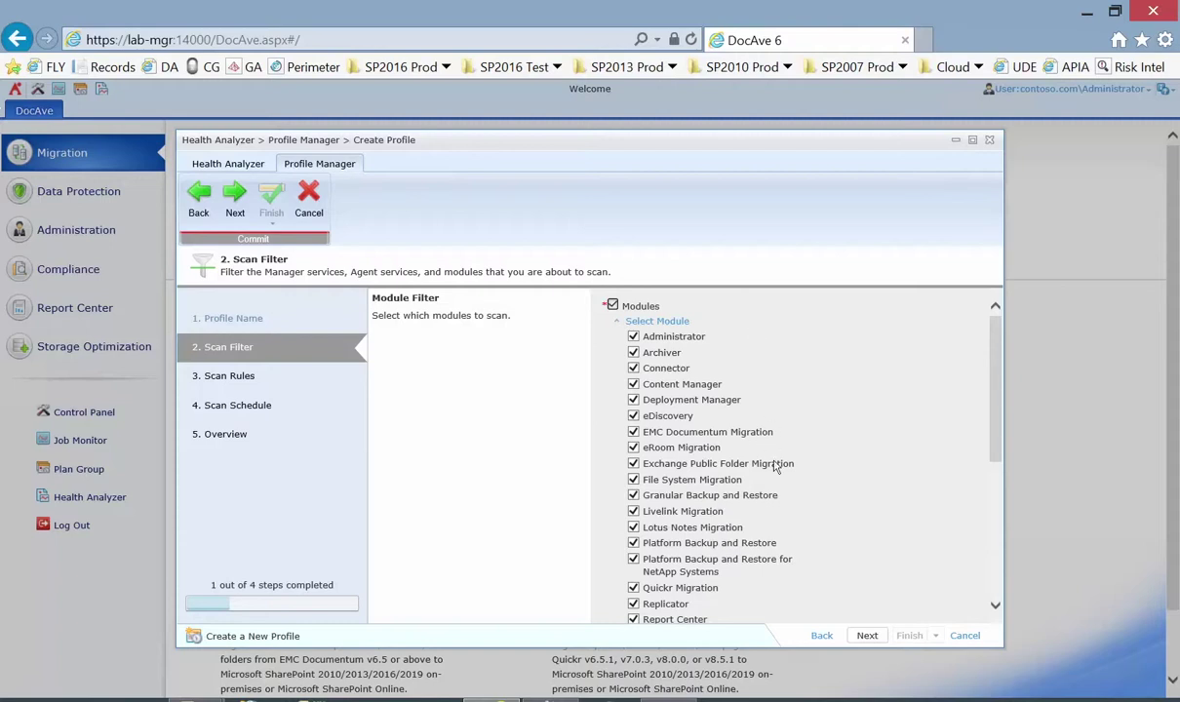
{"action": "scroll", "coordinate": [782, 368], "scroll_direction": "down", "scroll_amount": 3}
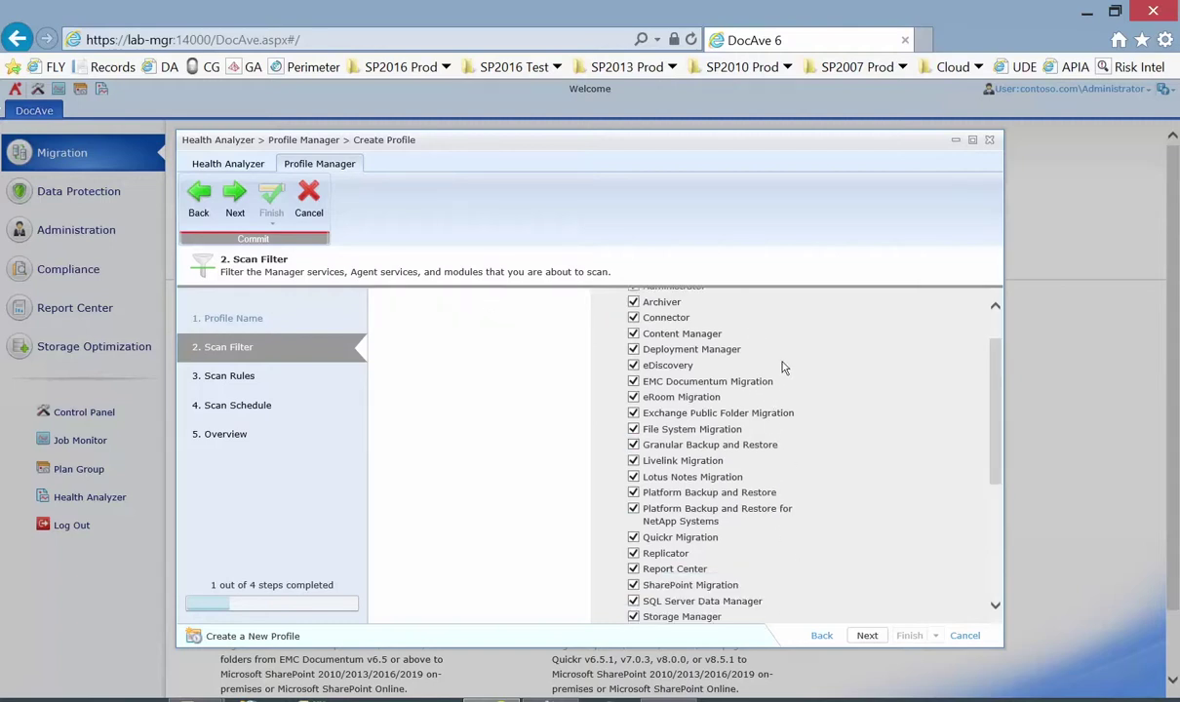
{"action": "scroll", "coordinate": [782, 368], "scroll_direction": "up", "scroll_amount": 5}
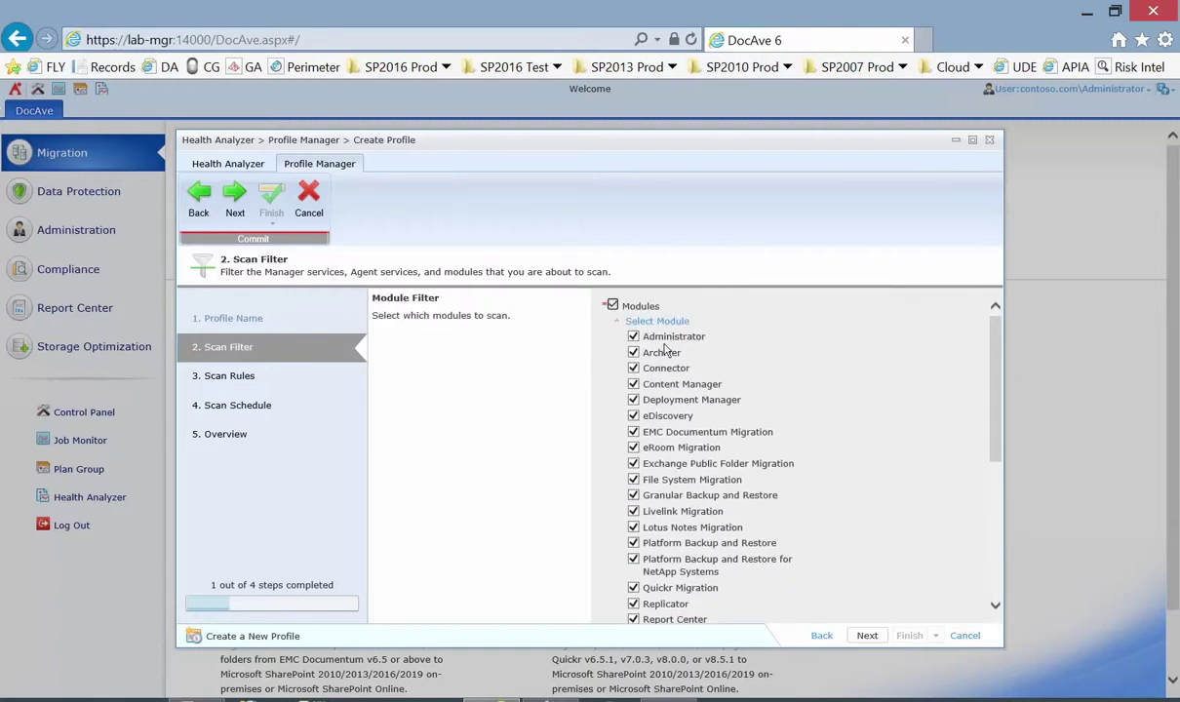
{"action": "left_click", "coordinate": [644, 324]}
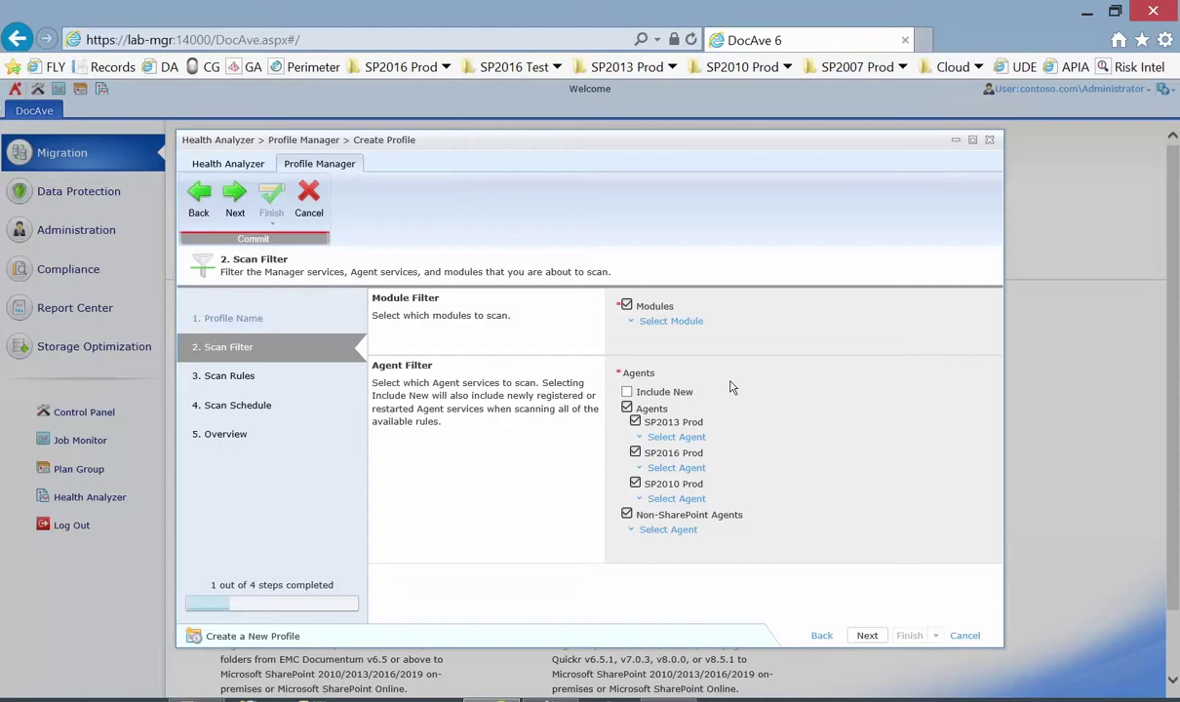
Step: Check the SP2013 Prod agent list and accept the scan filter with all modules and agents selected
{"action": "left_click", "coordinate": [678, 437]}
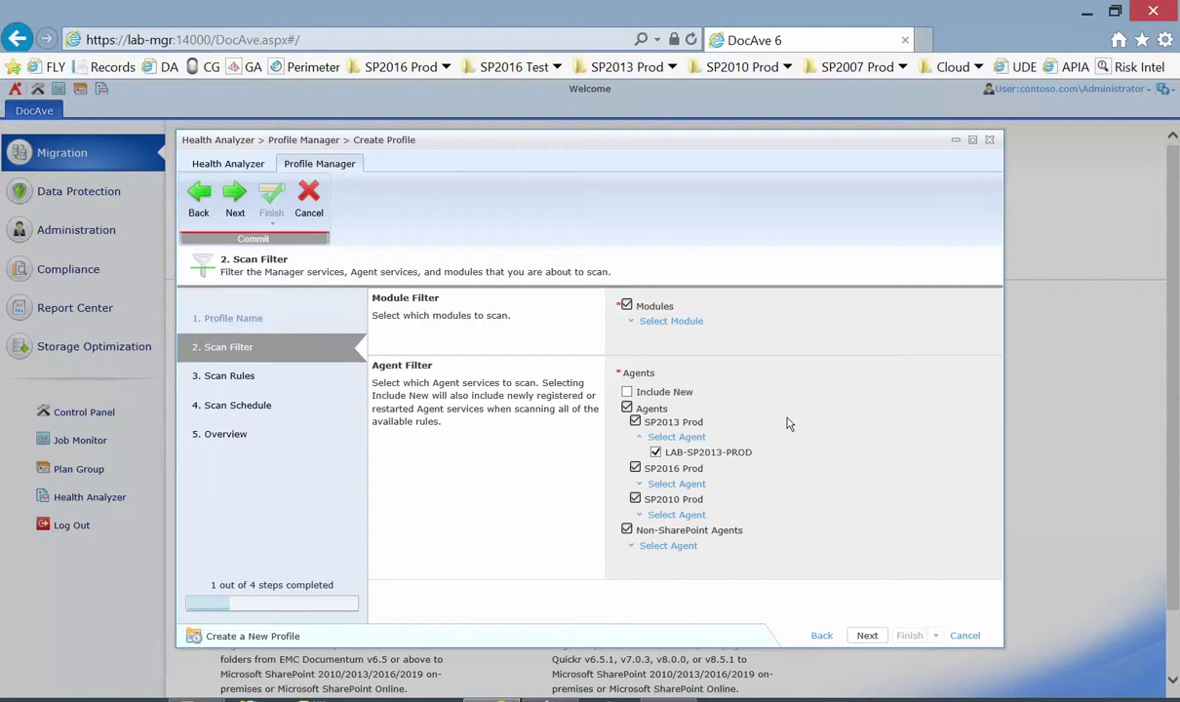
{"action": "left_click", "coordinate": [717, 454]}
{"action": "left_click", "coordinate": [717, 453]}
{"action": "left_click", "coordinate": [636, 422]}
{"action": "left_click", "coordinate": [626, 407]}
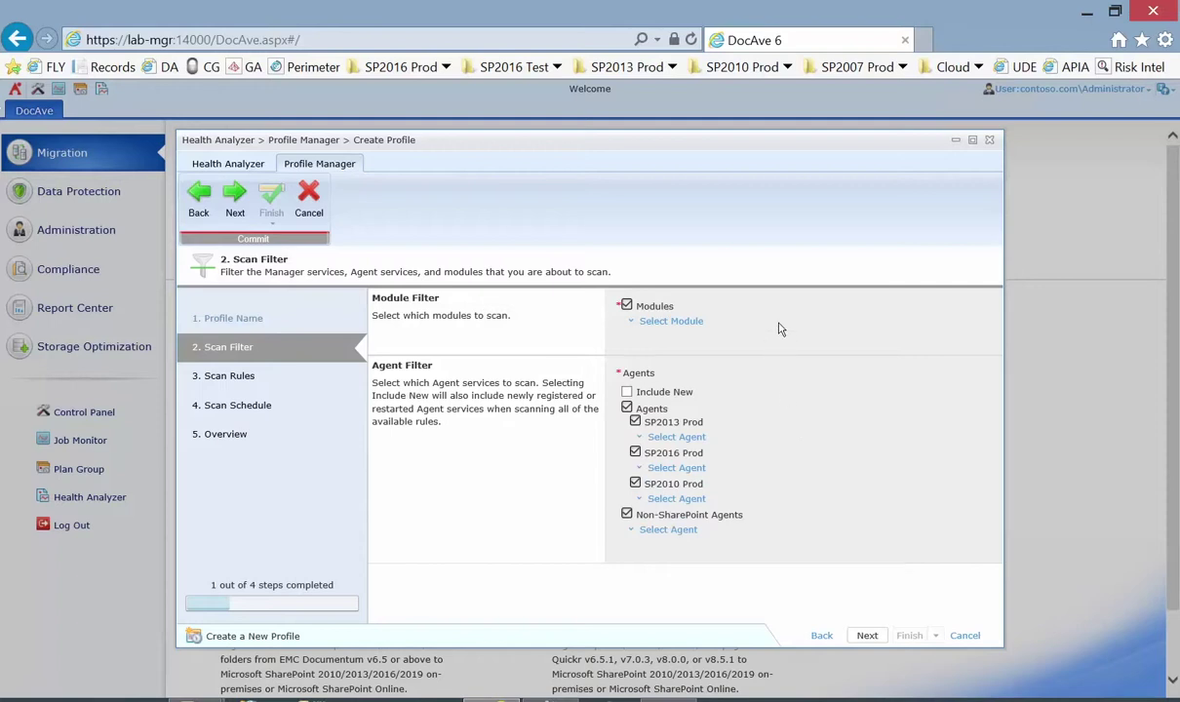
{"action": "left_click", "coordinate": [867, 636]}
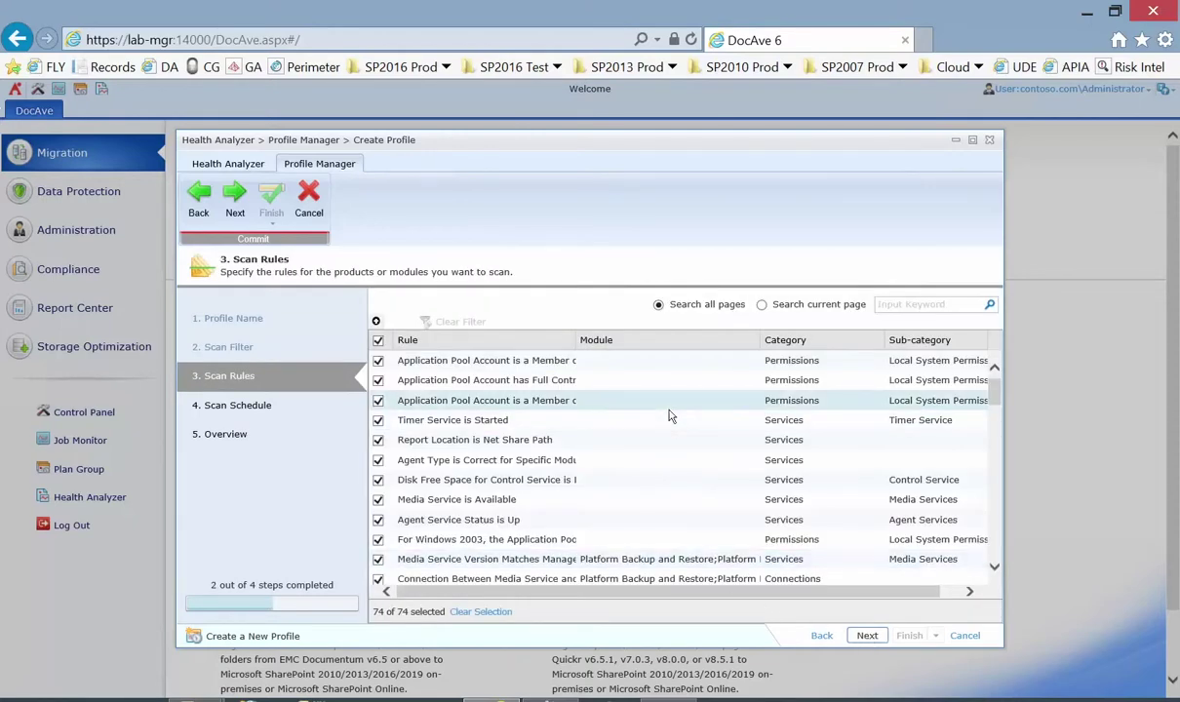
Step: Review the scan rules, exclude the eRoom Version rule and accept the remaining rules
{"action": "scroll", "coordinate": [664, 421], "scroll_direction": "down", "scroll_amount": 1}
{"action": "scroll", "coordinate": [663, 421], "scroll_direction": "down", "scroll_amount": 1}
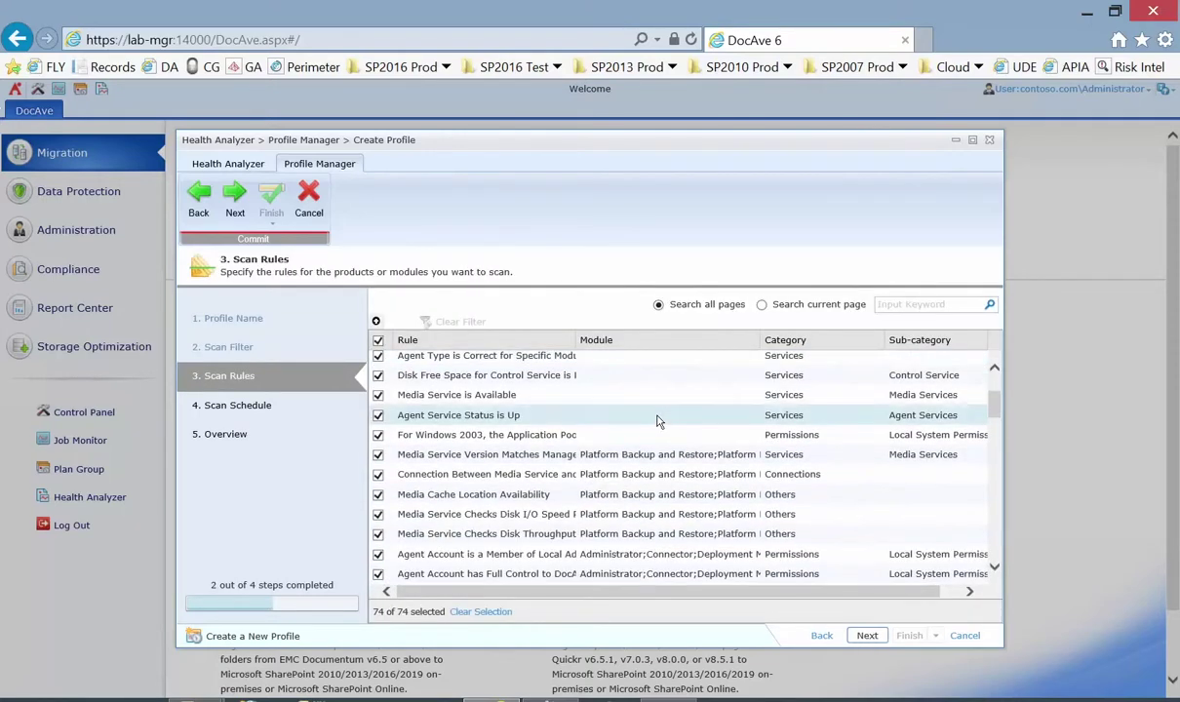
{"action": "scroll", "coordinate": [659, 422], "scroll_direction": "up", "scroll_amount": 1}
{"action": "scroll", "coordinate": [656, 422], "scroll_direction": "down", "scroll_amount": 2}
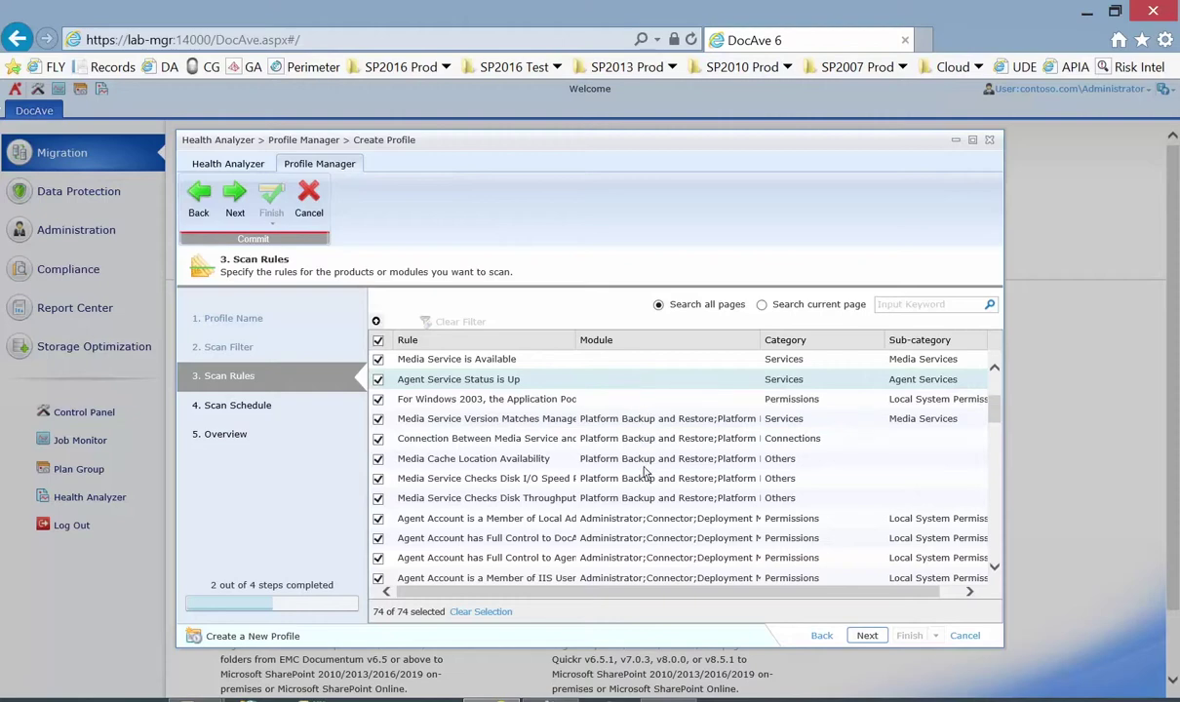
{"action": "scroll", "coordinate": [646, 499], "scroll_direction": "down", "scroll_amount": 6}
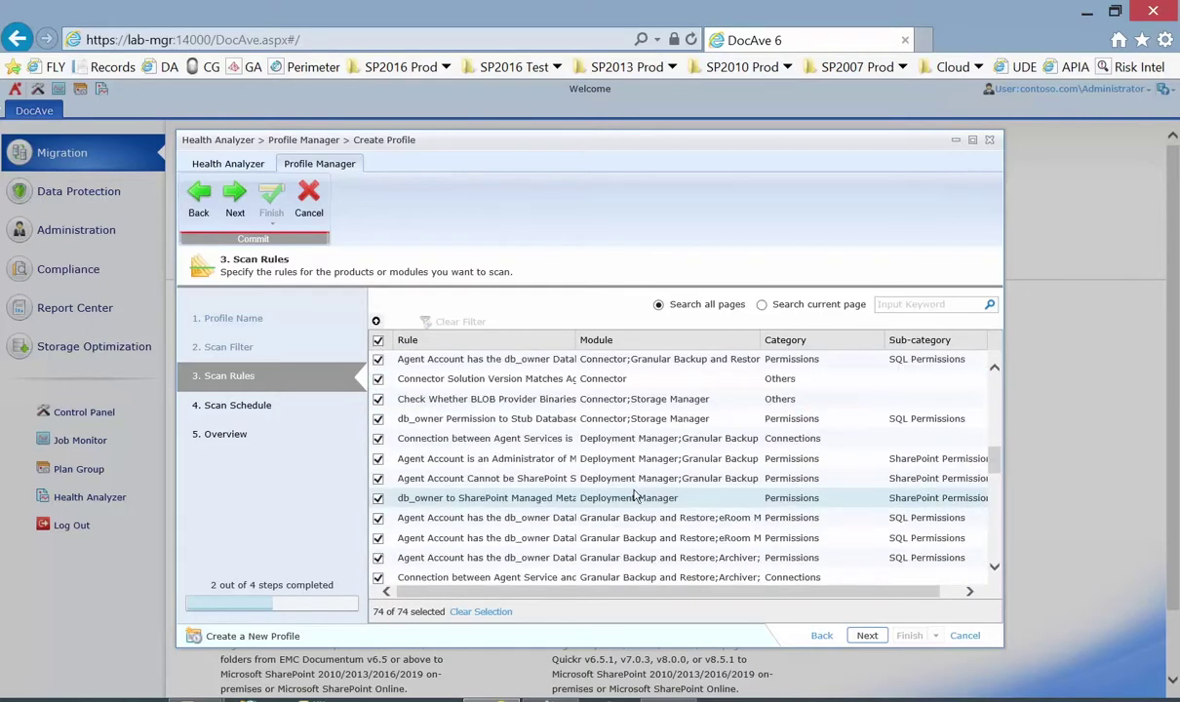
{"action": "scroll", "coordinate": [643, 498], "scroll_direction": "down", "scroll_amount": 3}
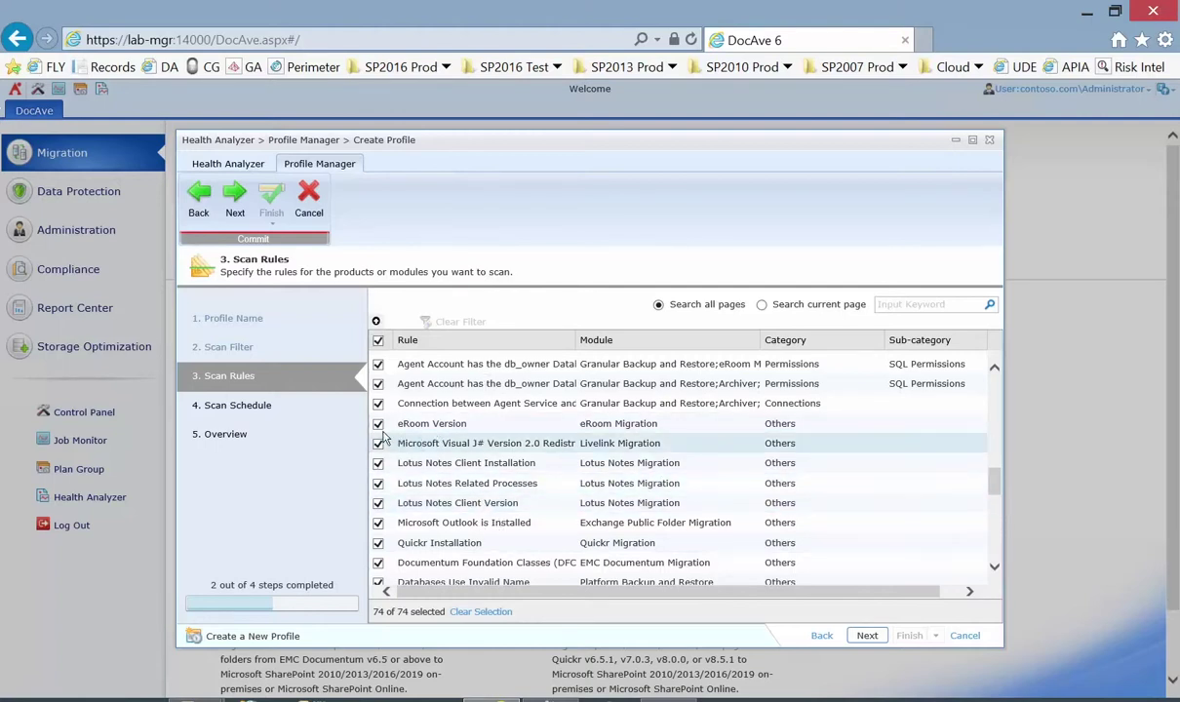
{"action": "left_click", "coordinate": [479, 430]}
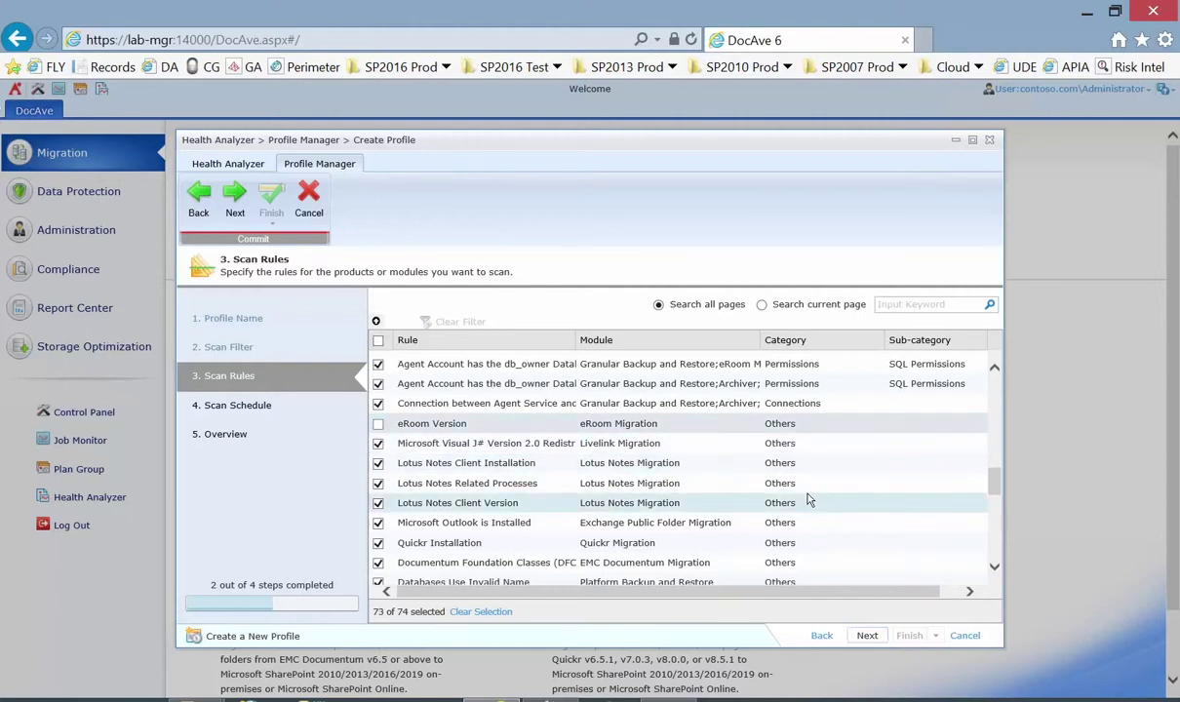
{"action": "left_click", "coordinate": [866, 636]}
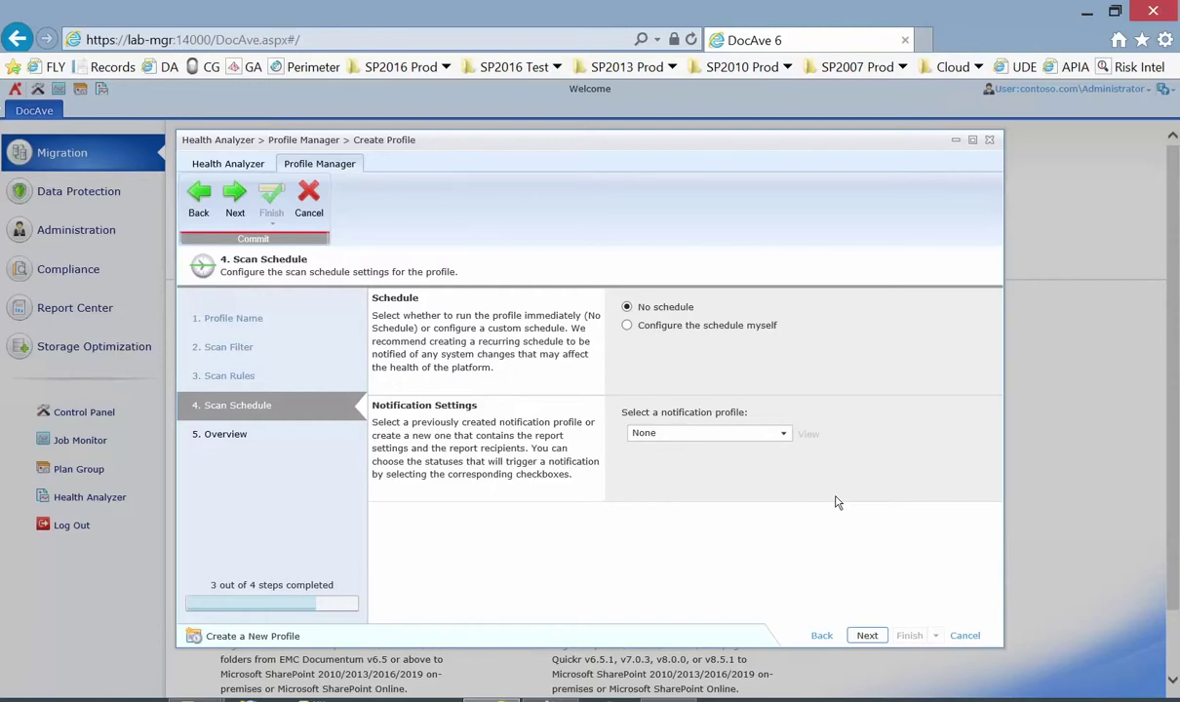
{"action": "left_click", "coordinate": [698, 330]}
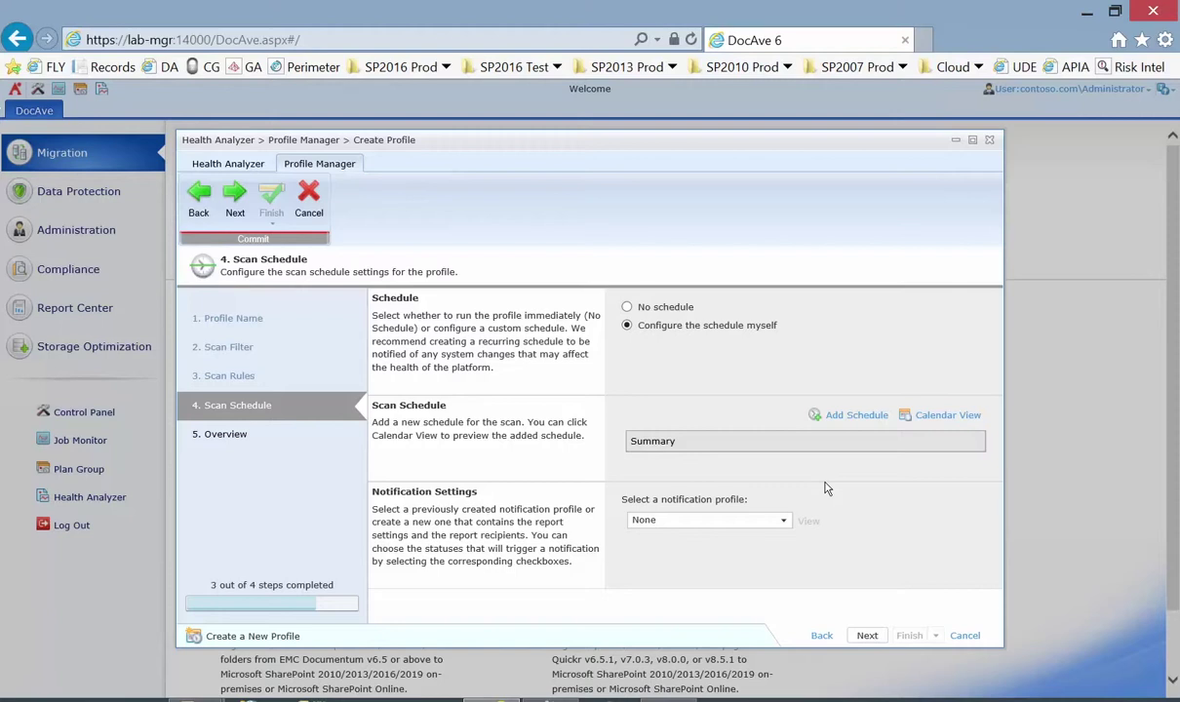
{"action": "left_click", "coordinate": [852, 417]}
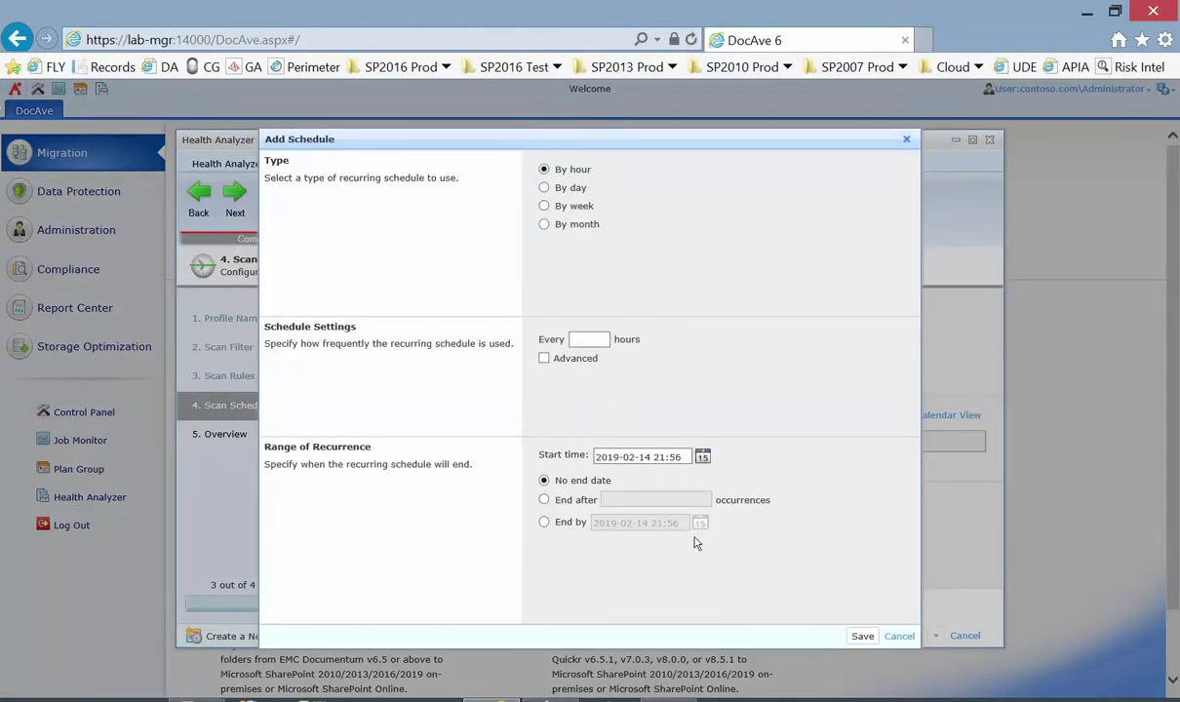
{"action": "left_click", "coordinate": [899, 634]}
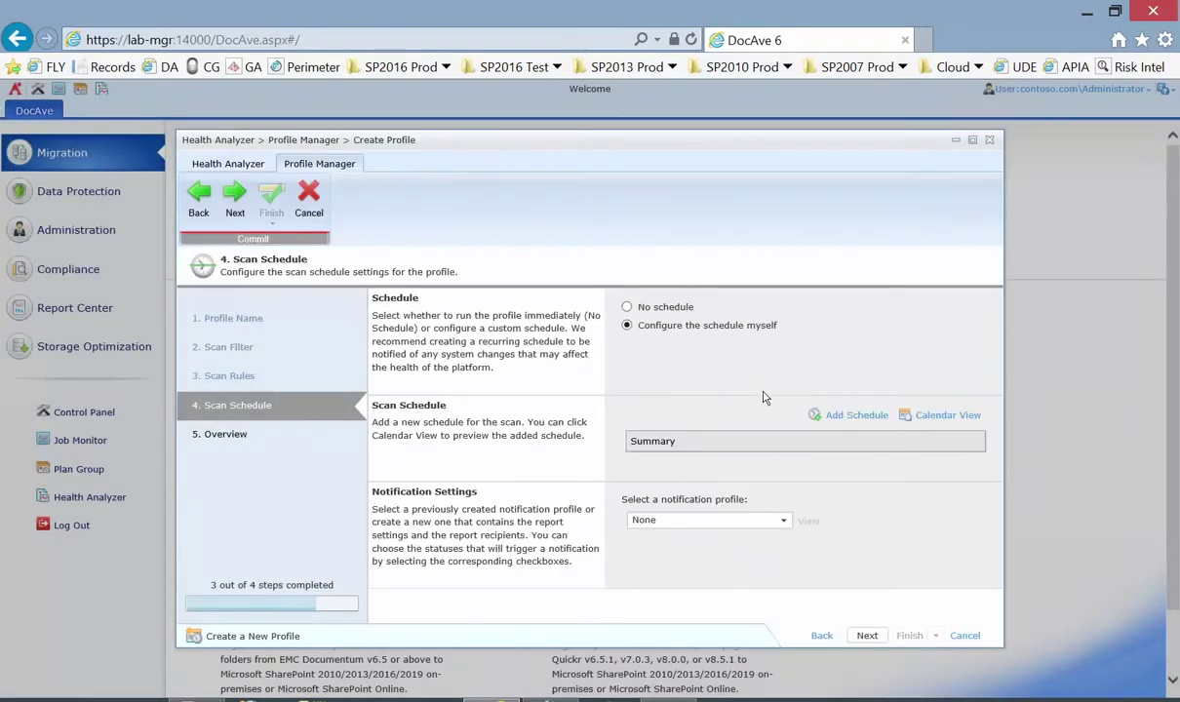
{"action": "left_click", "coordinate": [672, 307]}
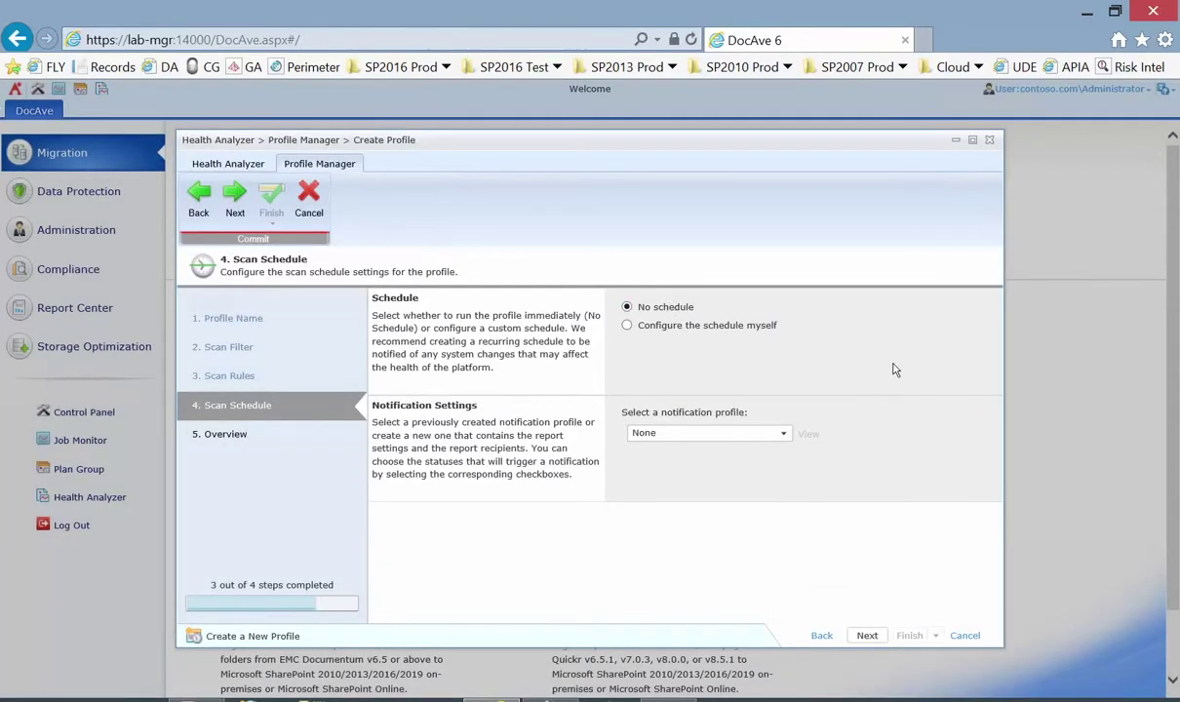
Step: Look through the available notification profiles and accept the schedule settings with No schedule and notification profile None
{"action": "left_click", "coordinate": [780, 433]}
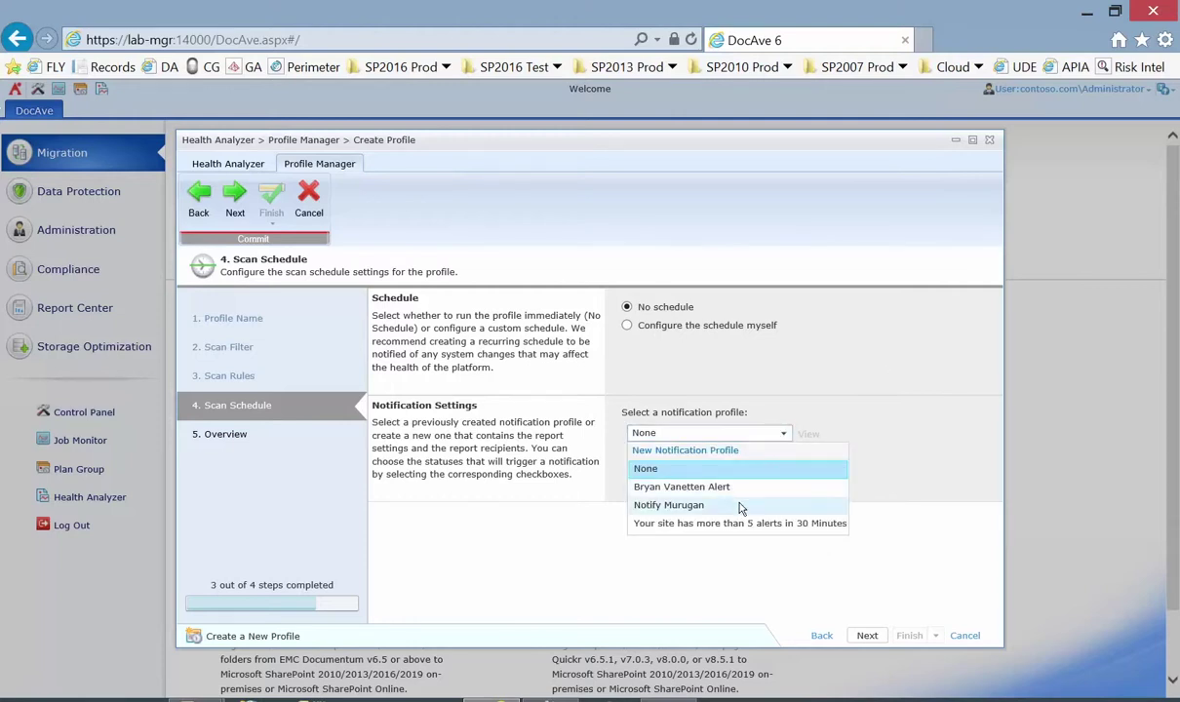
{"action": "left_click", "coordinate": [844, 410]}
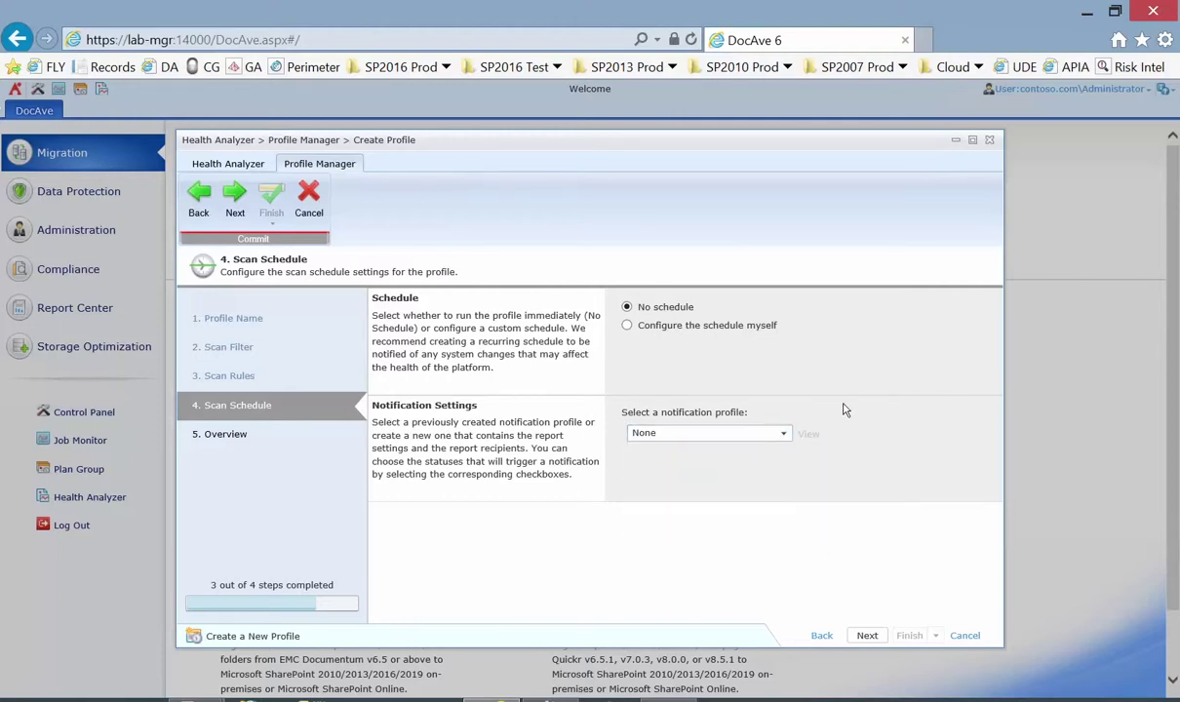
{"action": "left_click", "coordinate": [865, 635]}
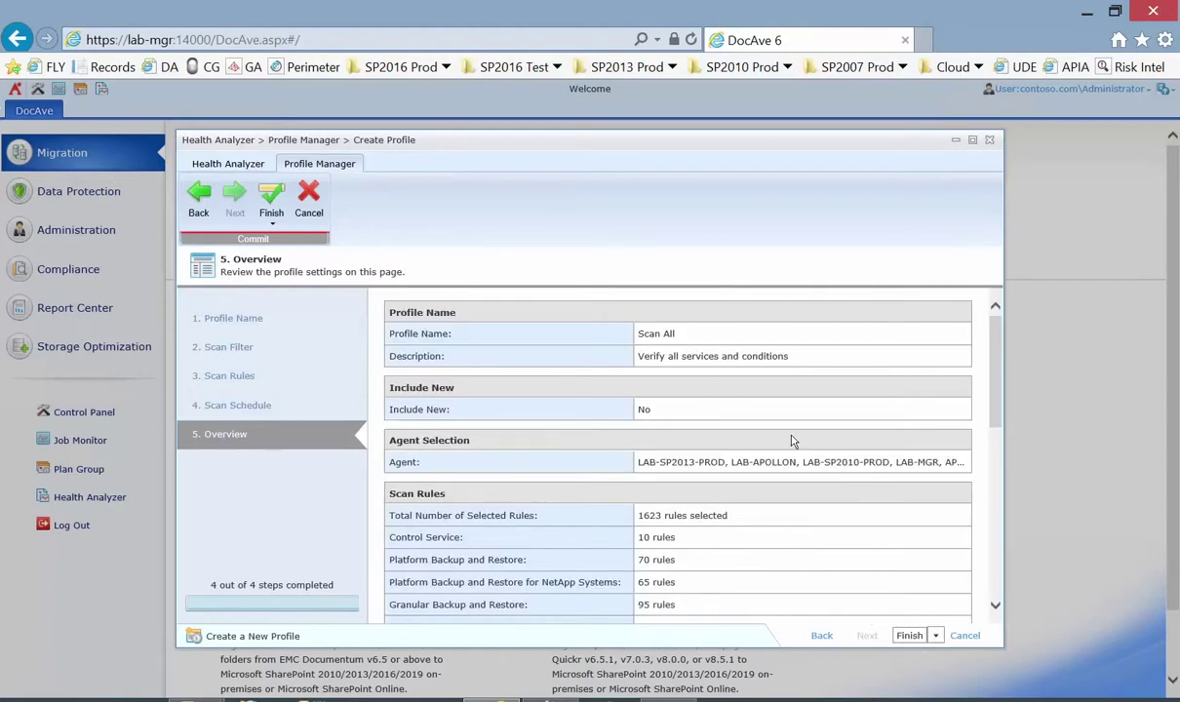
Step: Review the profile overview, finish creating the profile and run its scan immediately
{"action": "scroll", "coordinate": [792, 442], "scroll_direction": "down", "scroll_amount": 6}
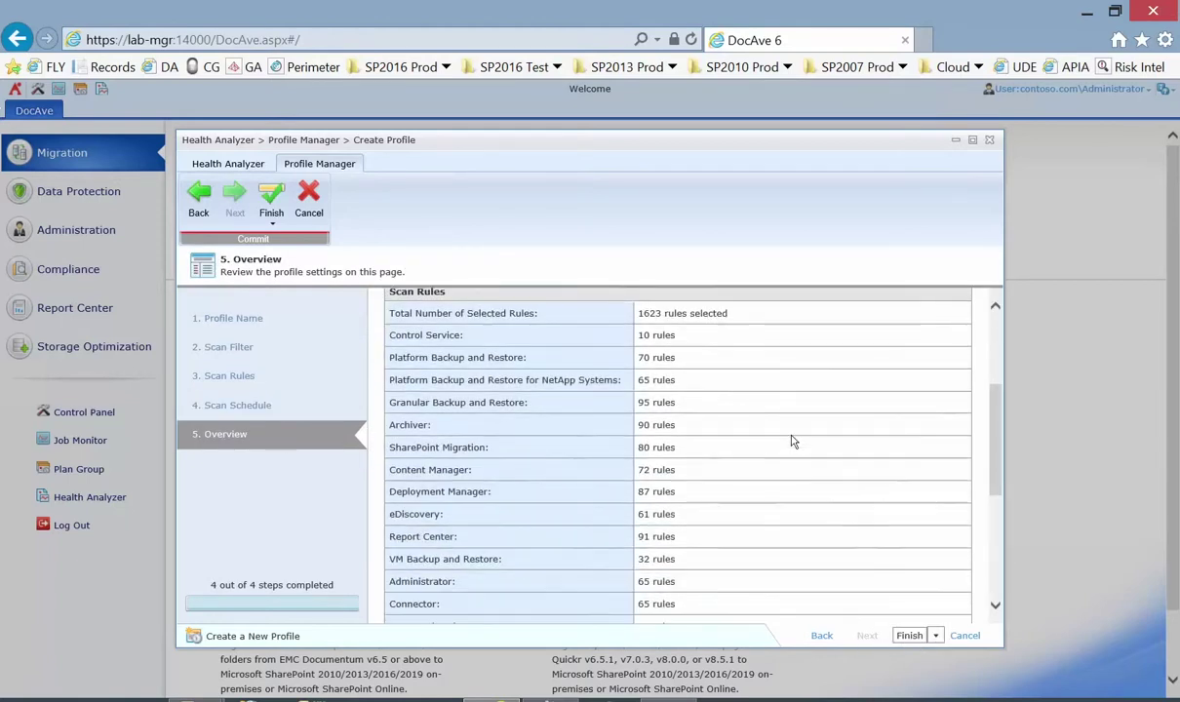
{"action": "left_click", "coordinate": [935, 636]}
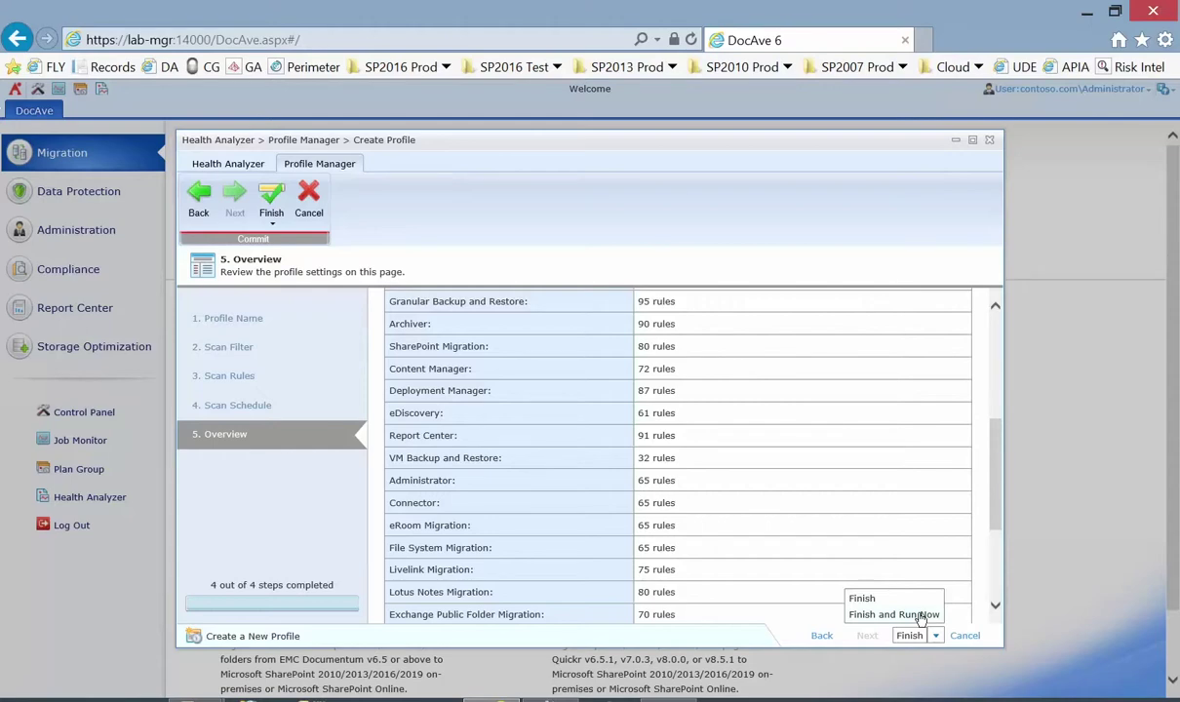
{"action": "left_click", "coordinate": [921, 616]}
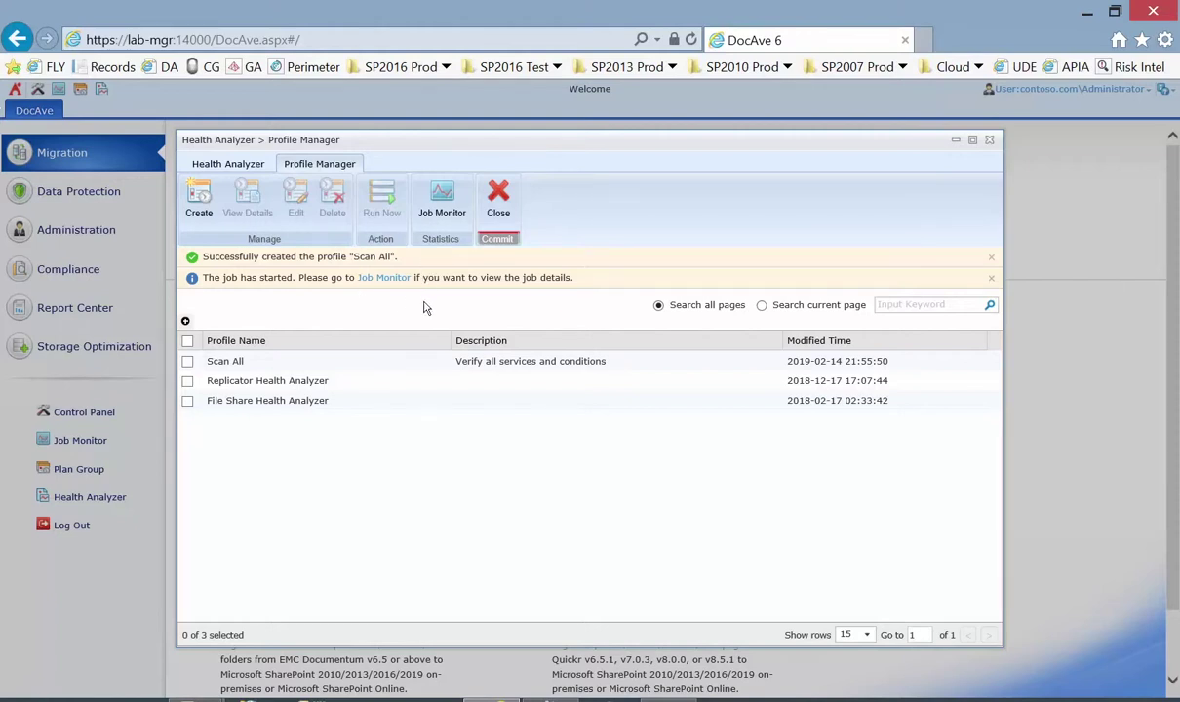
Step: Return to the Scan All profile's results and examine the details of the Agent Service Status is Up rule
{"action": "left_click", "coordinate": [499, 203]}
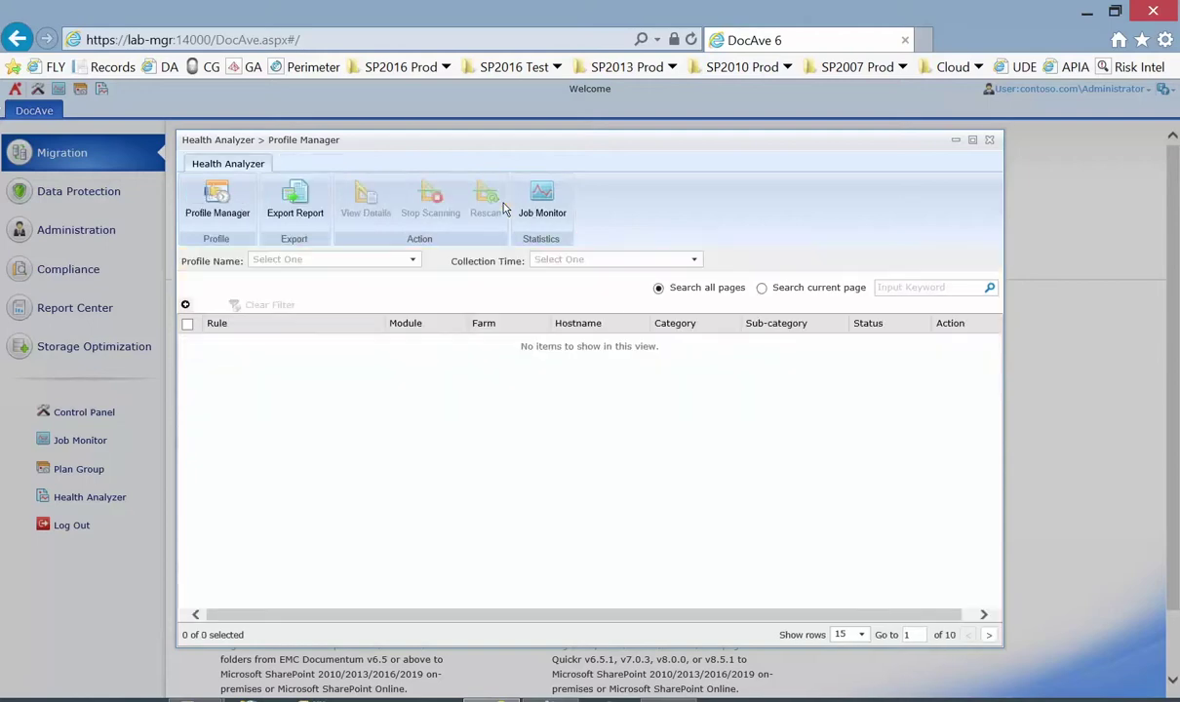
{"action": "left_click", "coordinate": [401, 259]}
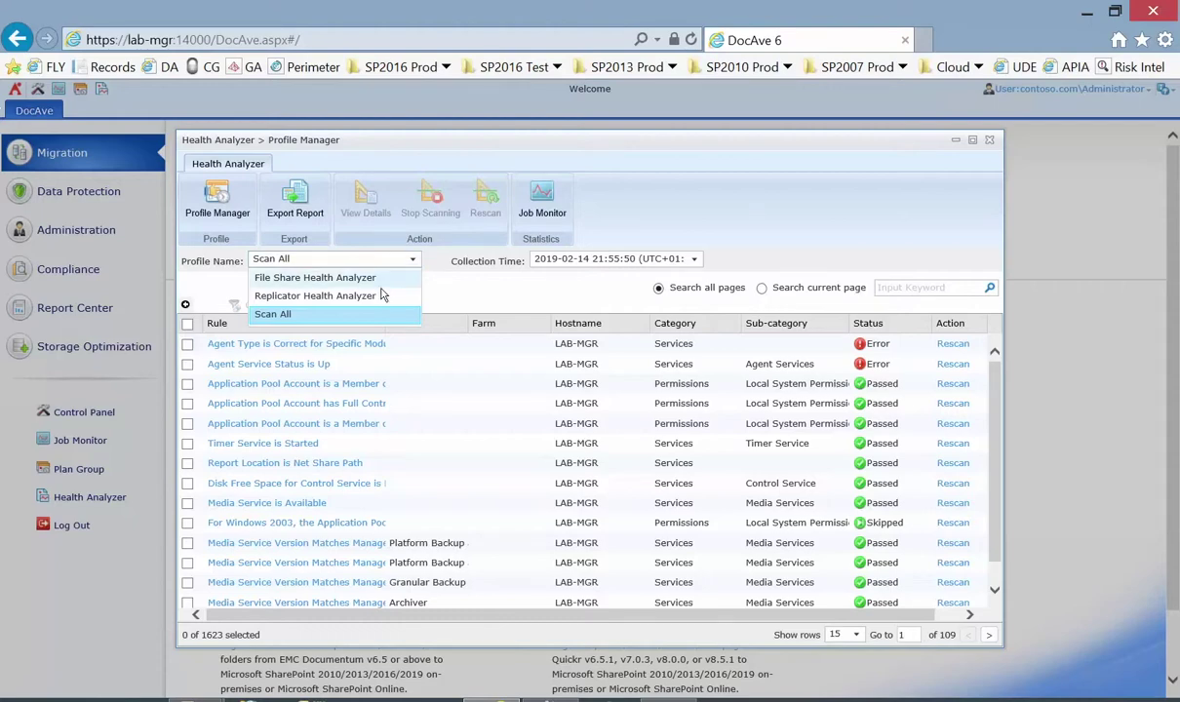
{"action": "left_click", "coordinate": [381, 261]}
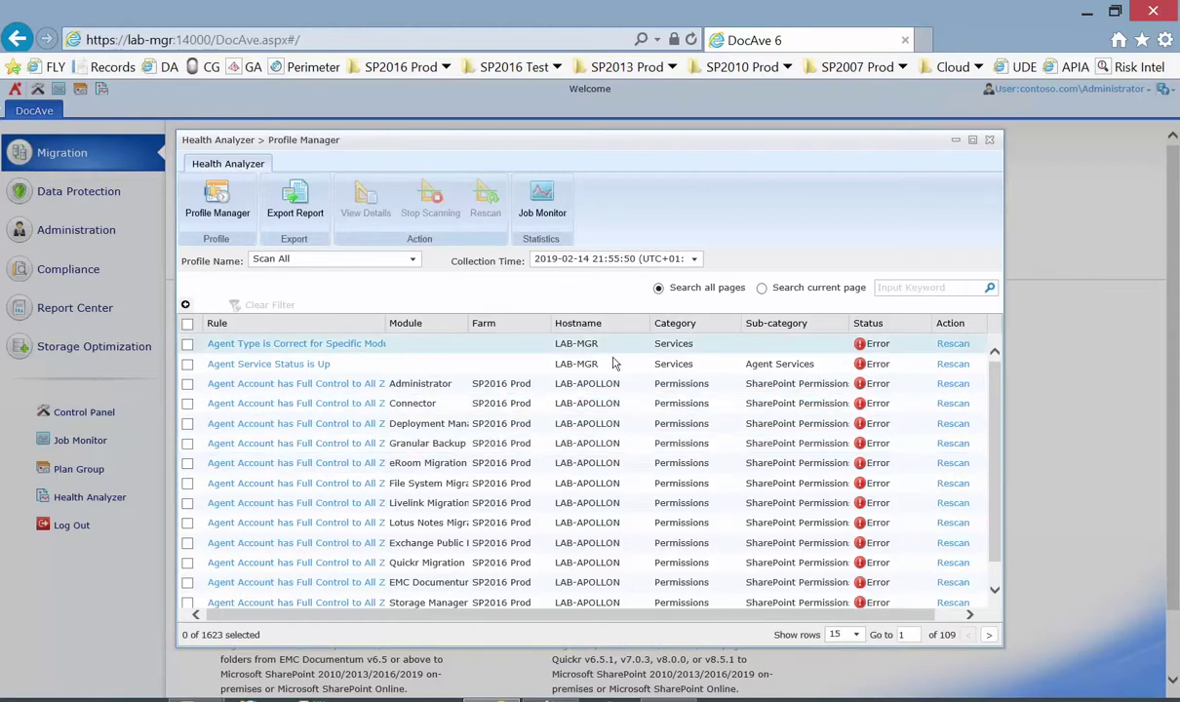
{"action": "left_click", "coordinate": [318, 366]}
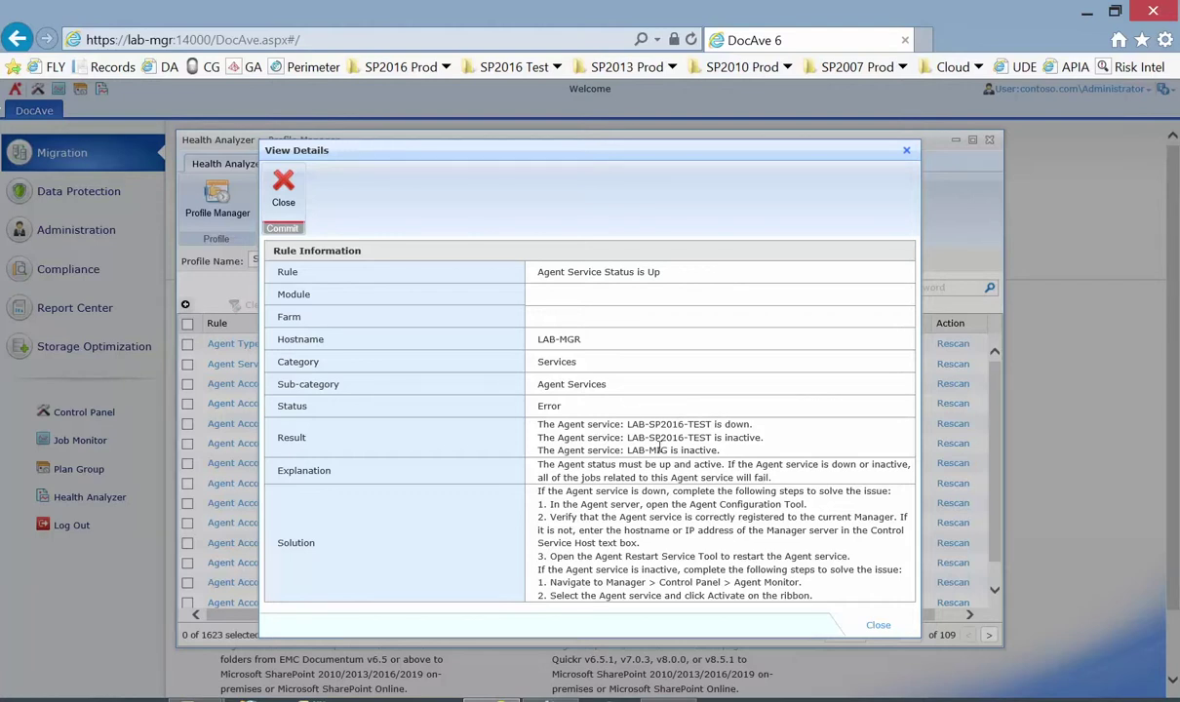
{"action": "left_click", "coordinate": [284, 190]}
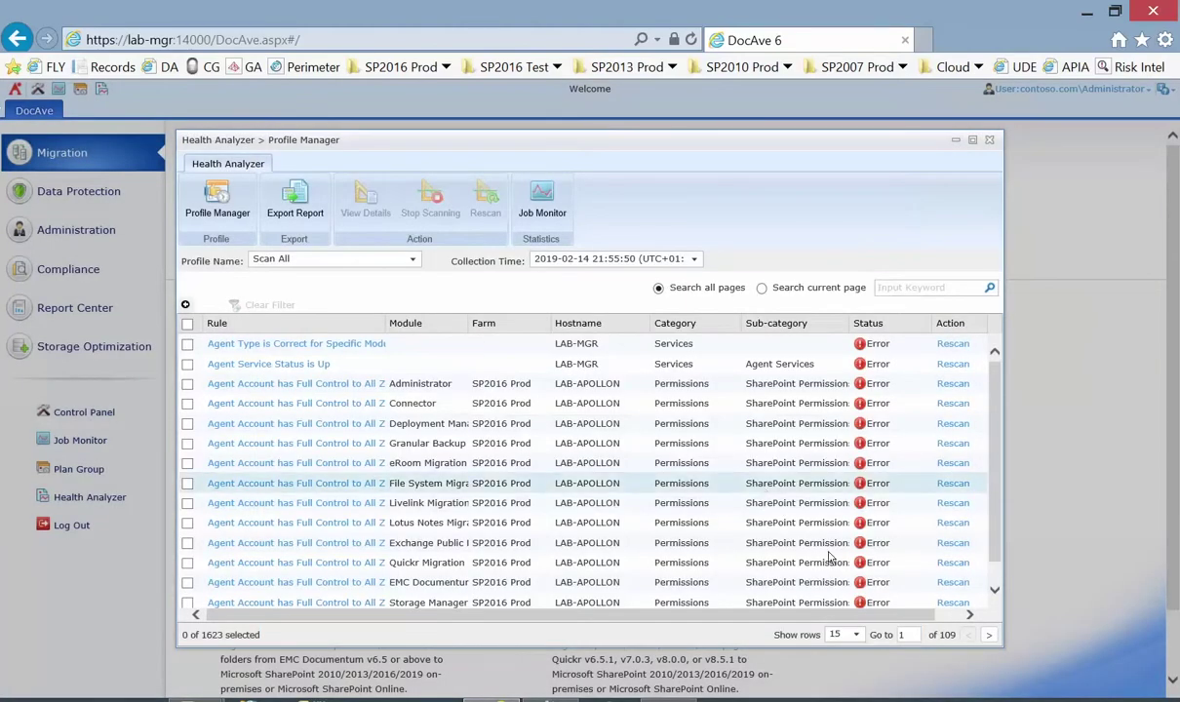
Step: Show 50 scan results per page and go to page 2
{"action": "left_click", "coordinate": [856, 635]}
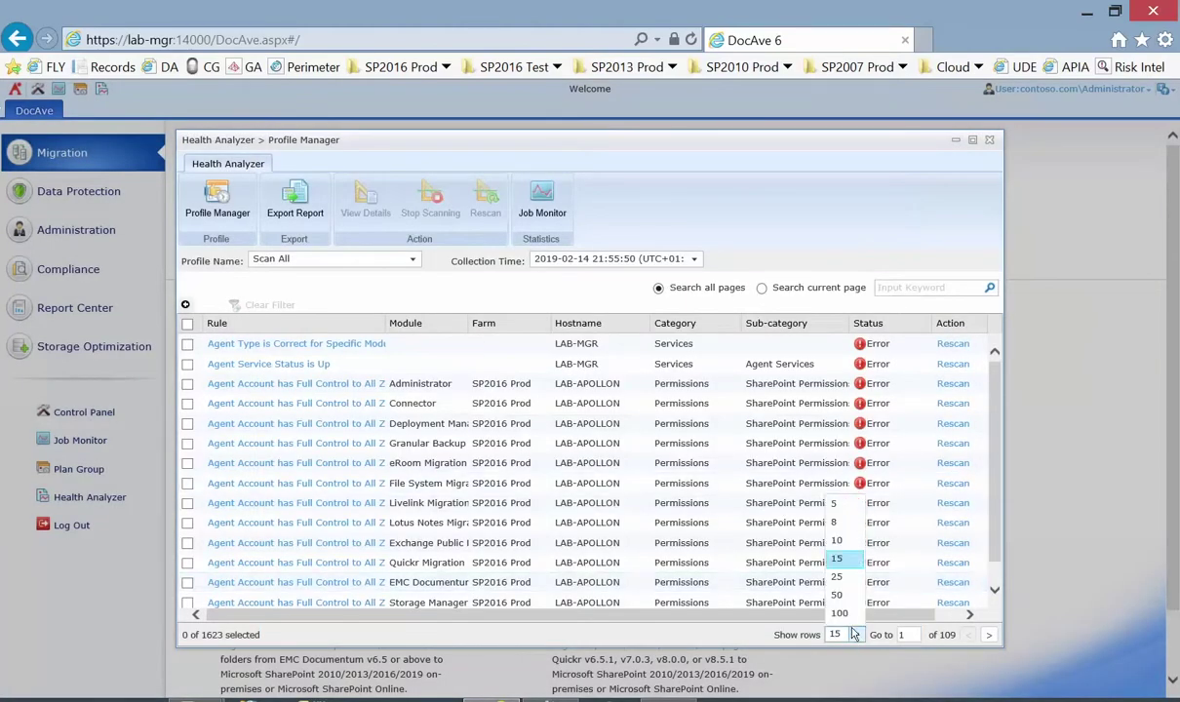
{"action": "left_click", "coordinate": [848, 600]}
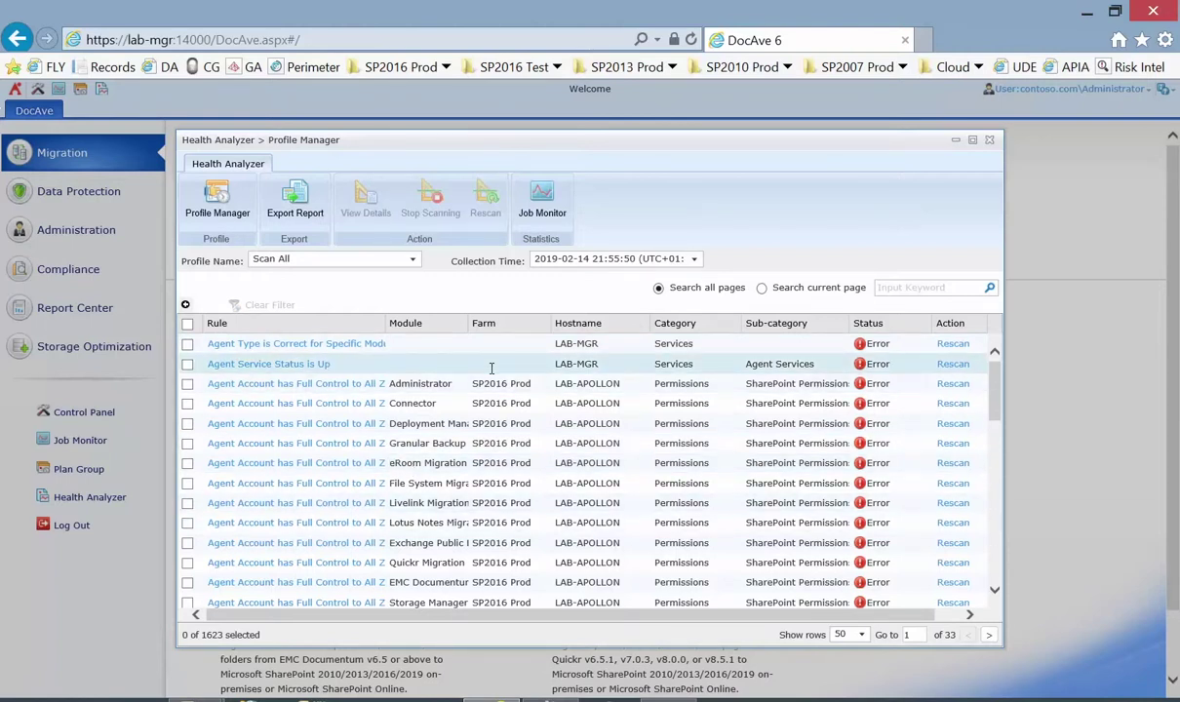
{"action": "left_click", "coordinate": [989, 635]}
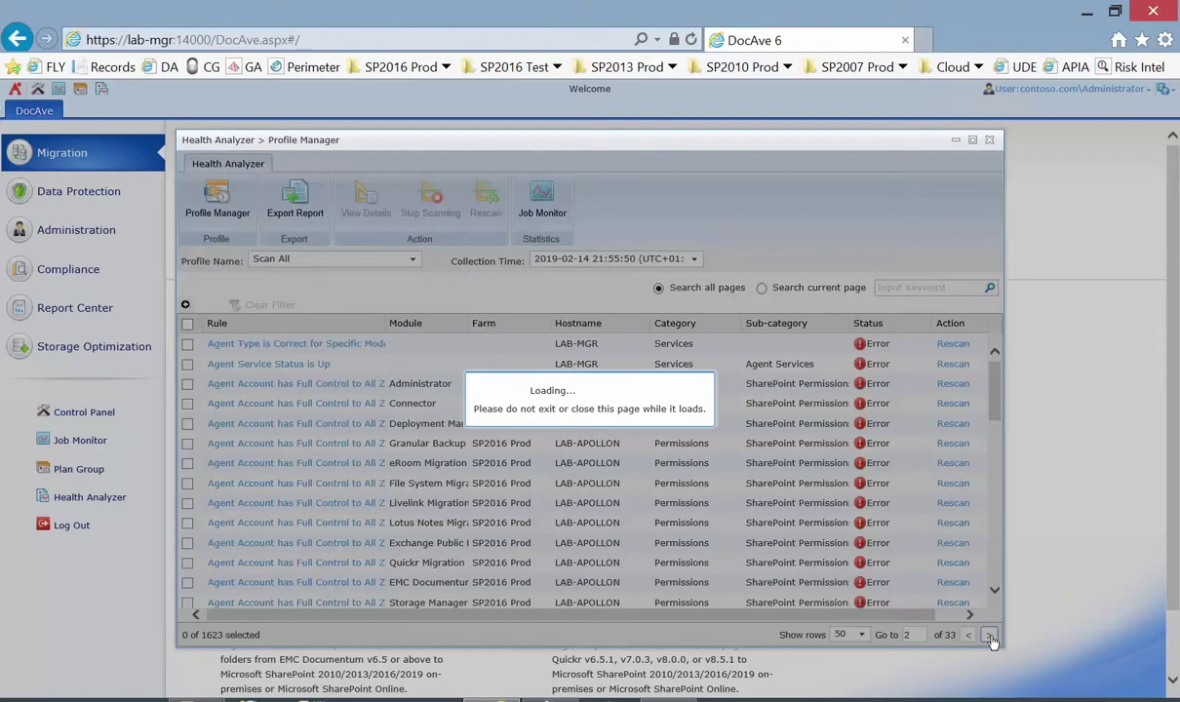